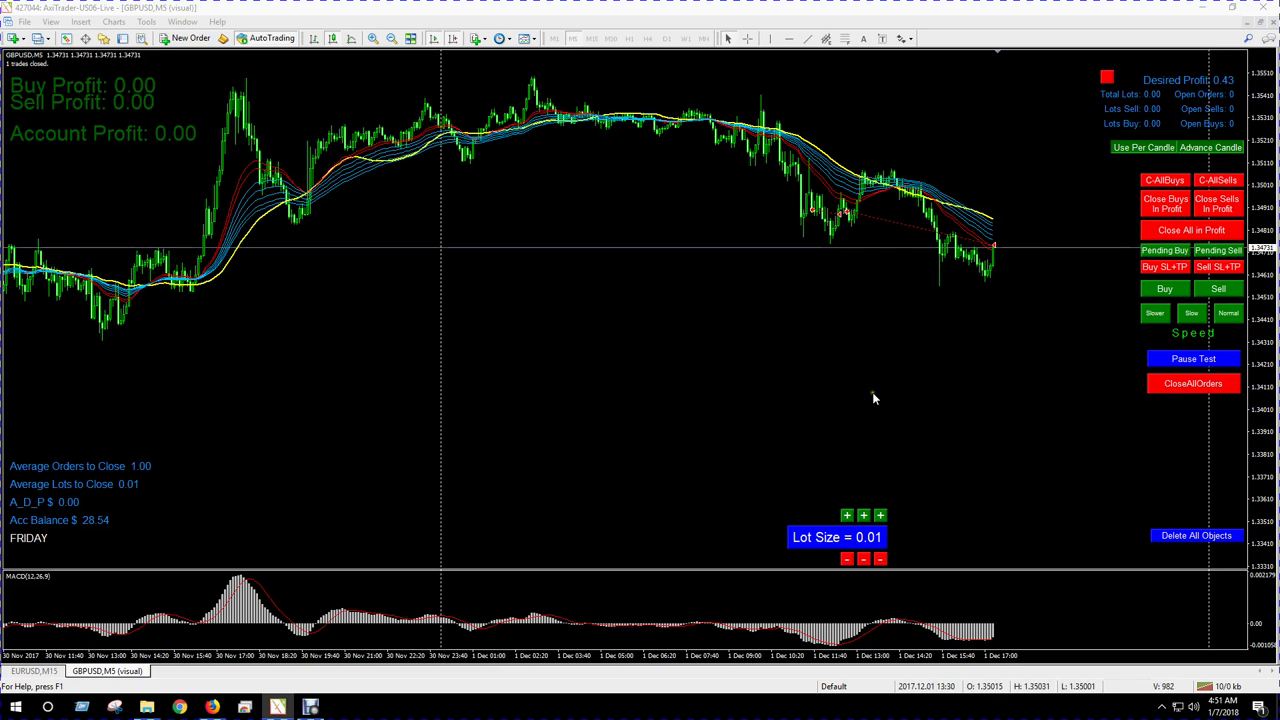
Review the Strategy Tester settings of the GBPUSD visual test and hide them again.
left_click(141, 38)
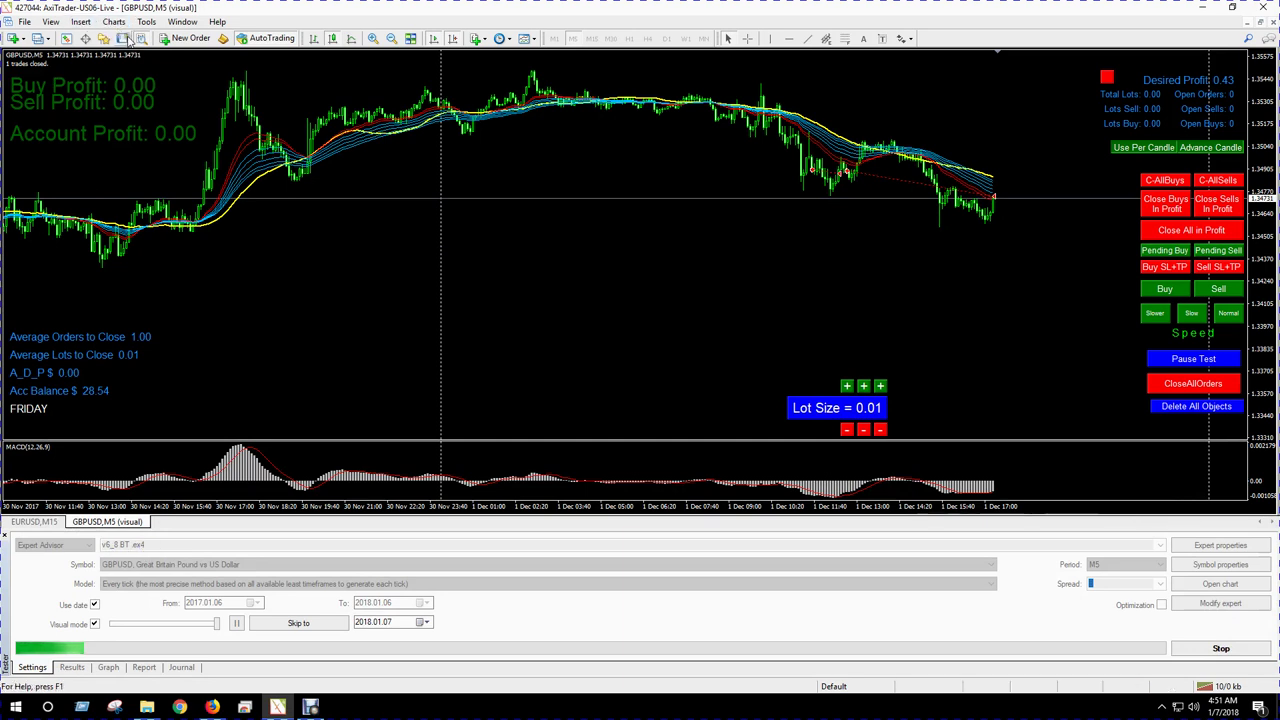
left_click(141, 38)
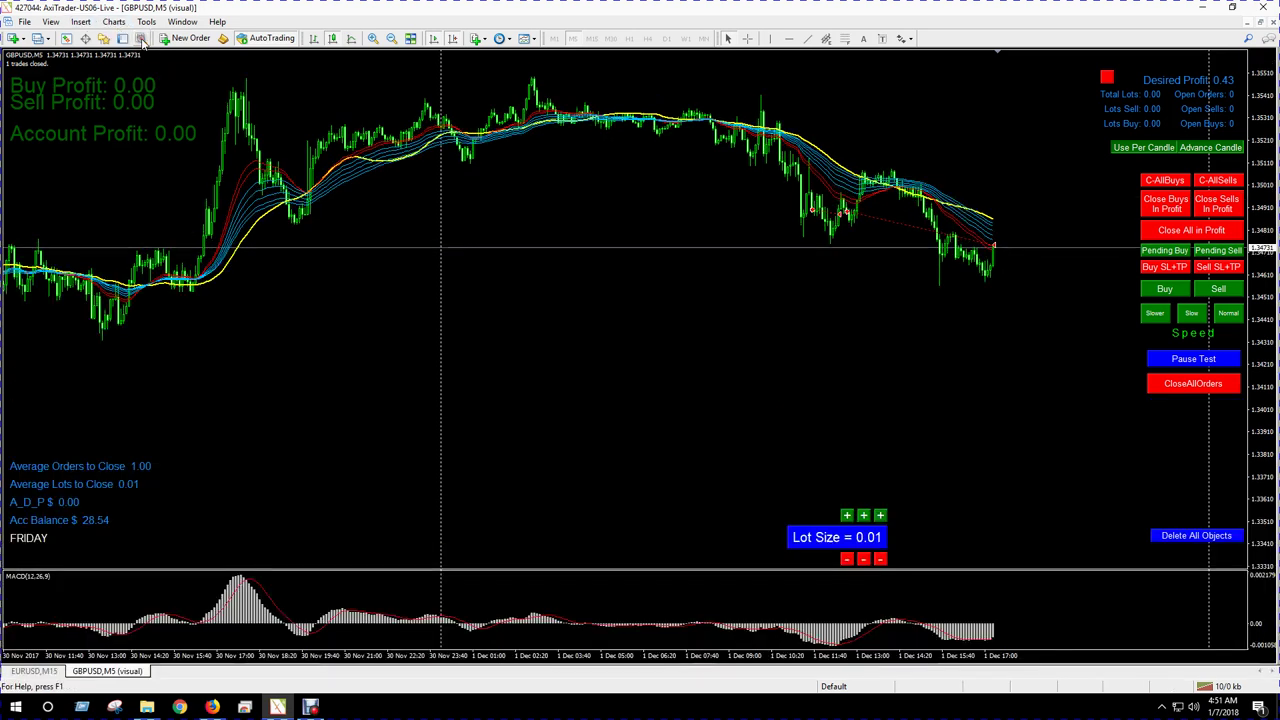
Advance the GBPUSD M5 visual test by a candle and toggle the test's pause control.
left_click(1194, 363)
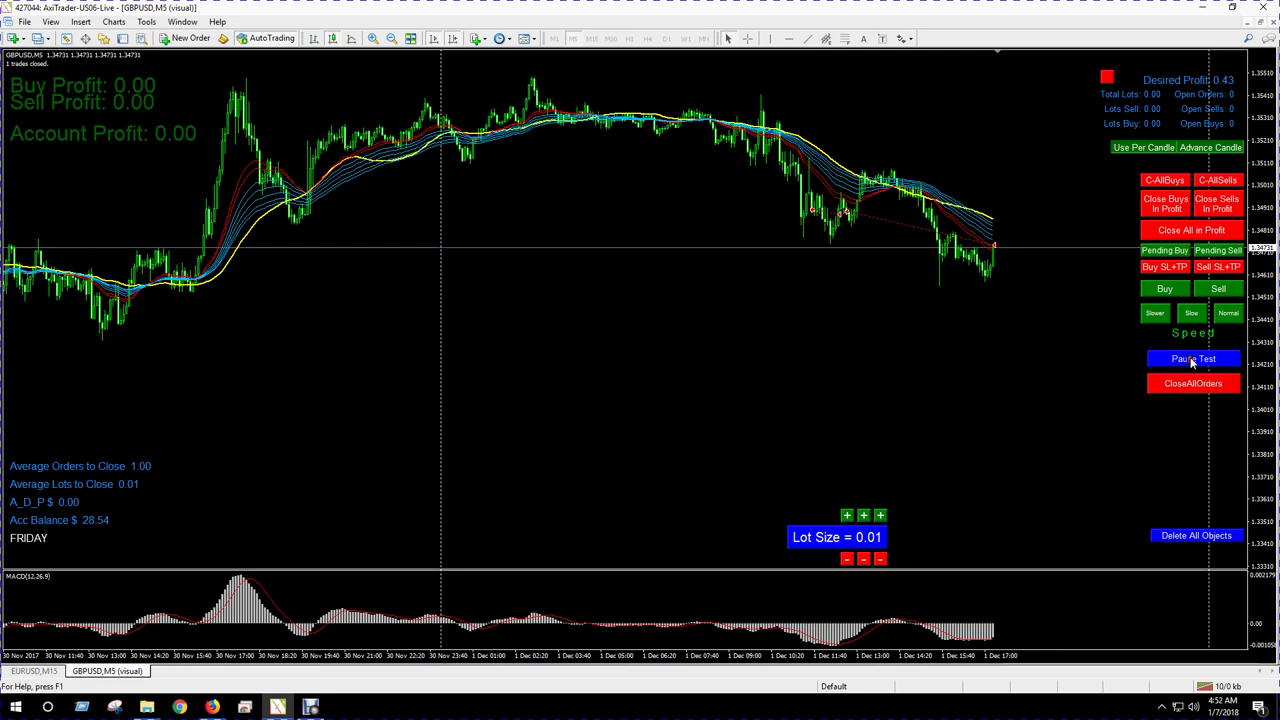
left_click(1207, 150)
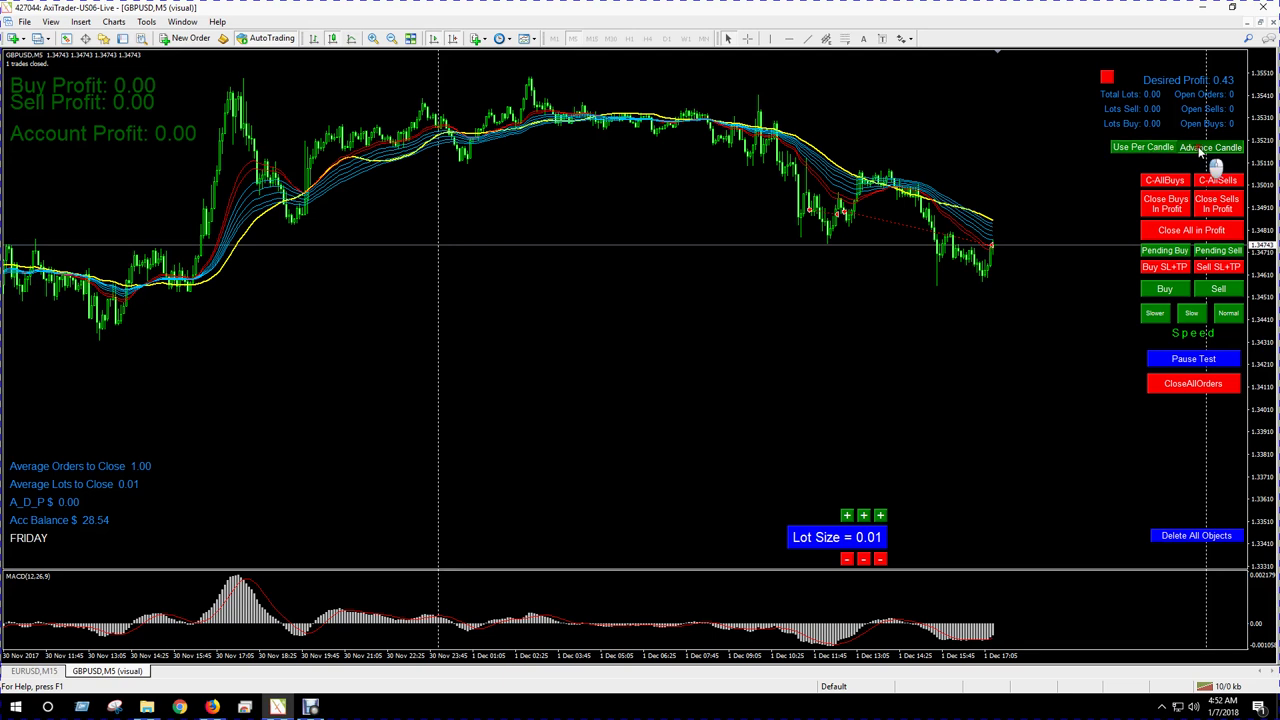
left_click(1213, 360)
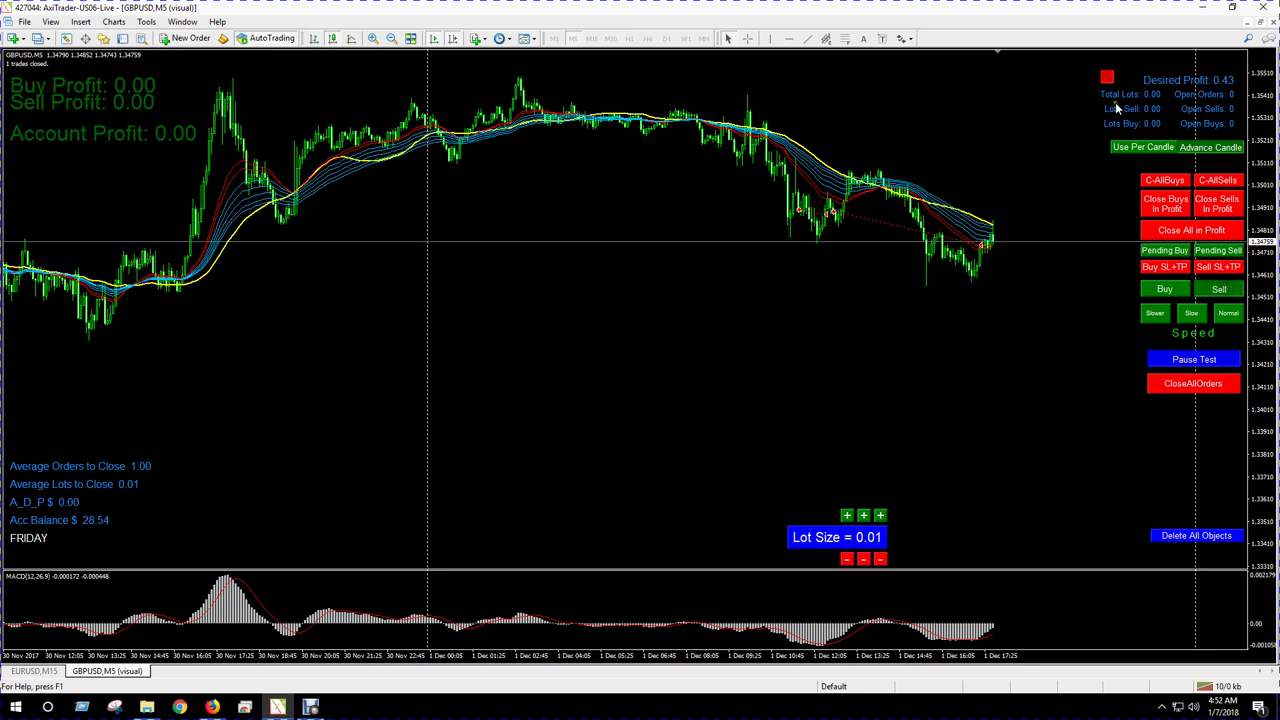
left_click(1213, 360)
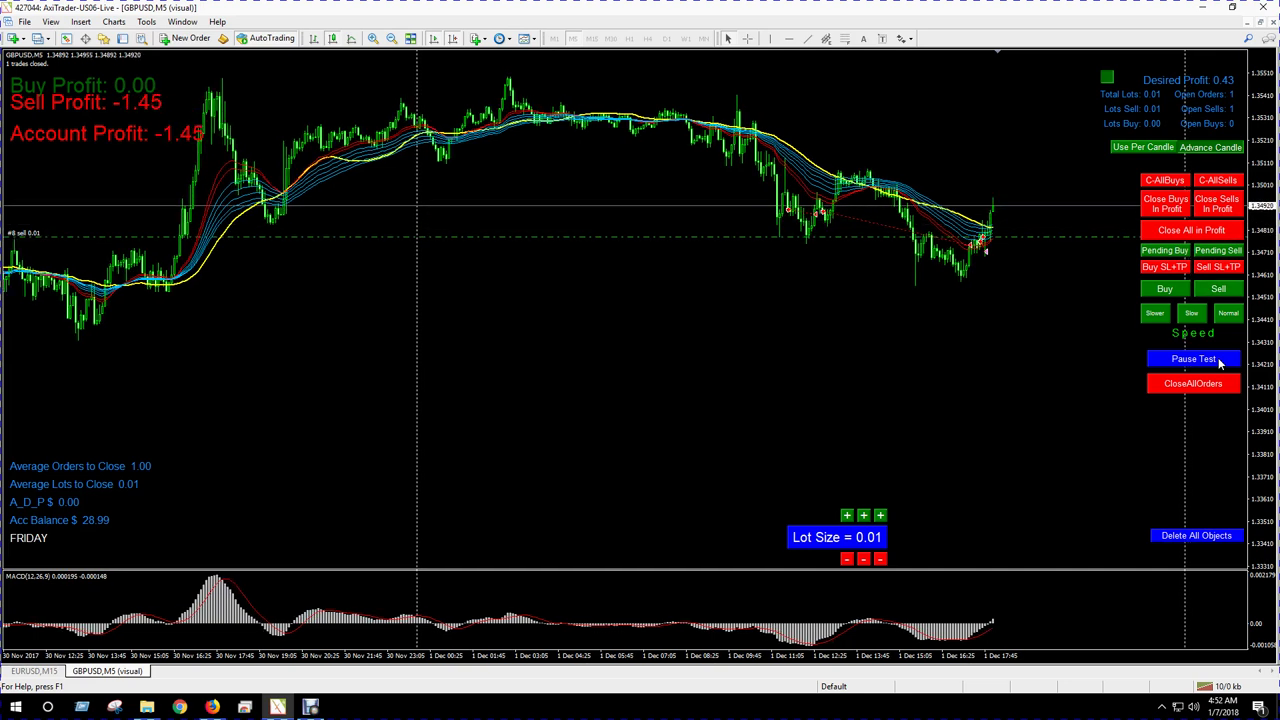
Open a 0.01-lot sell trade on GBPUSD and advance the test in per-candle mode.
left_click(1218, 290)
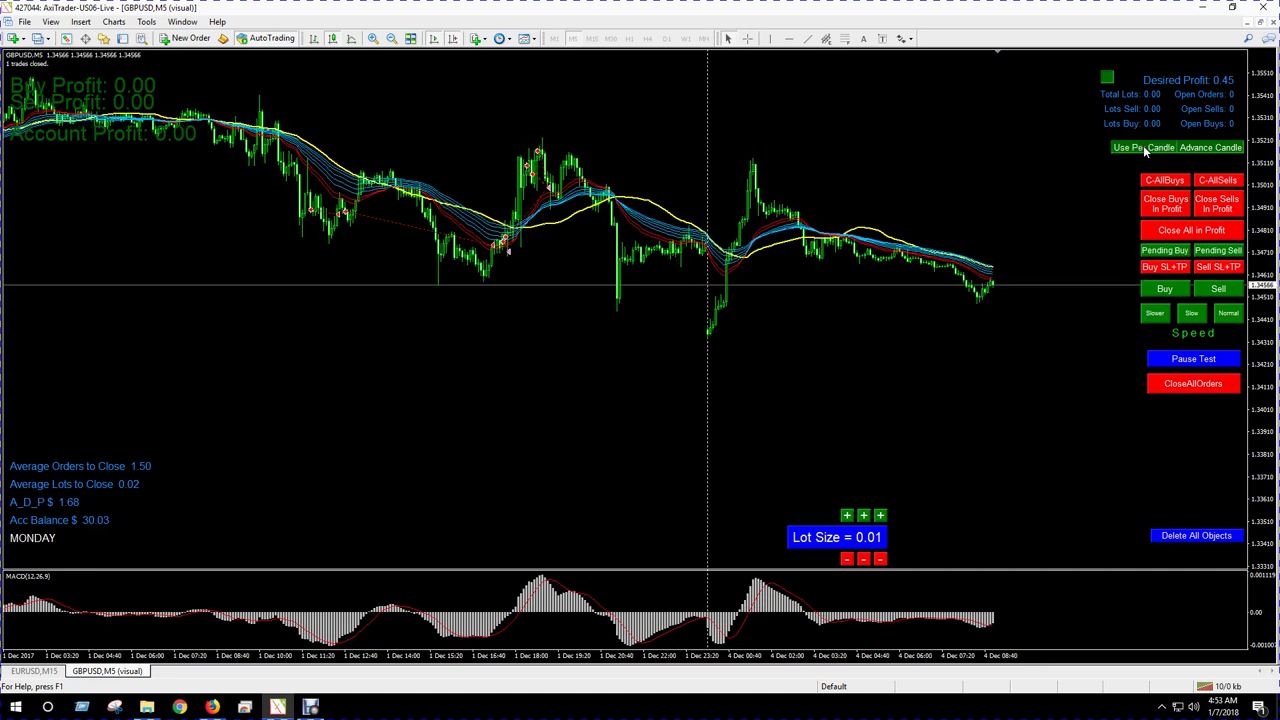
left_click(1218, 290)
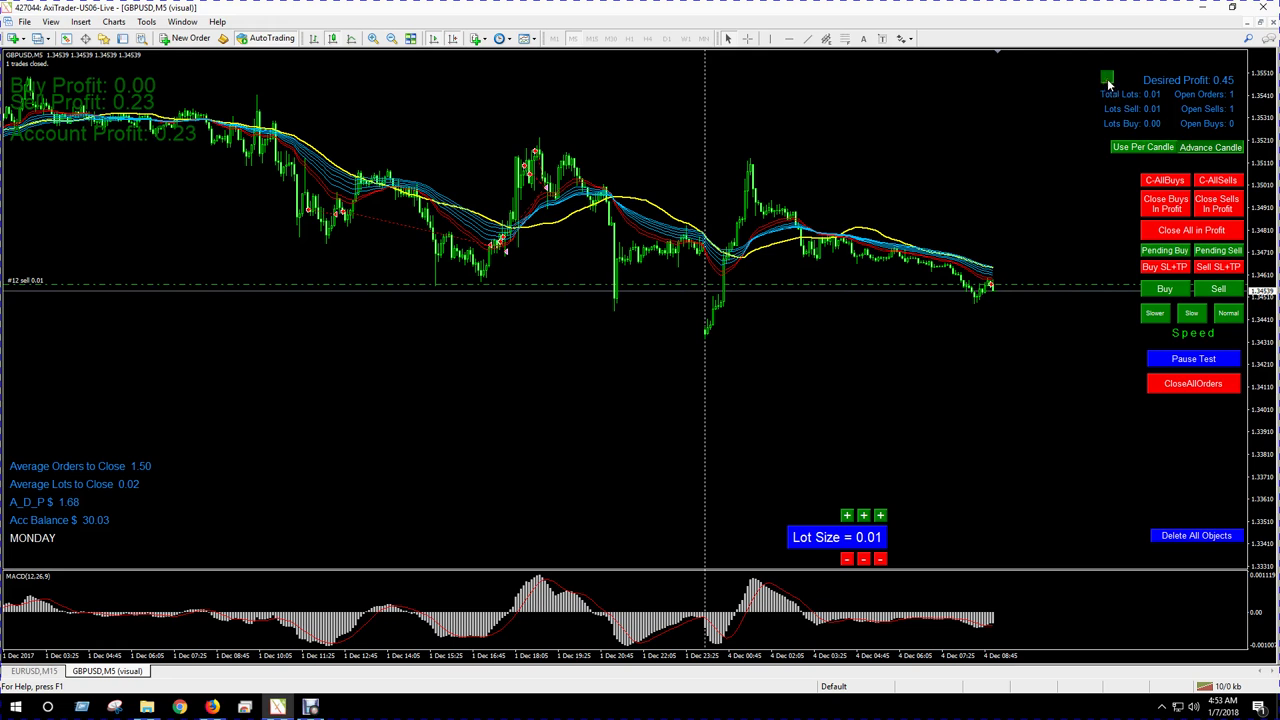
left_click(1157, 150)
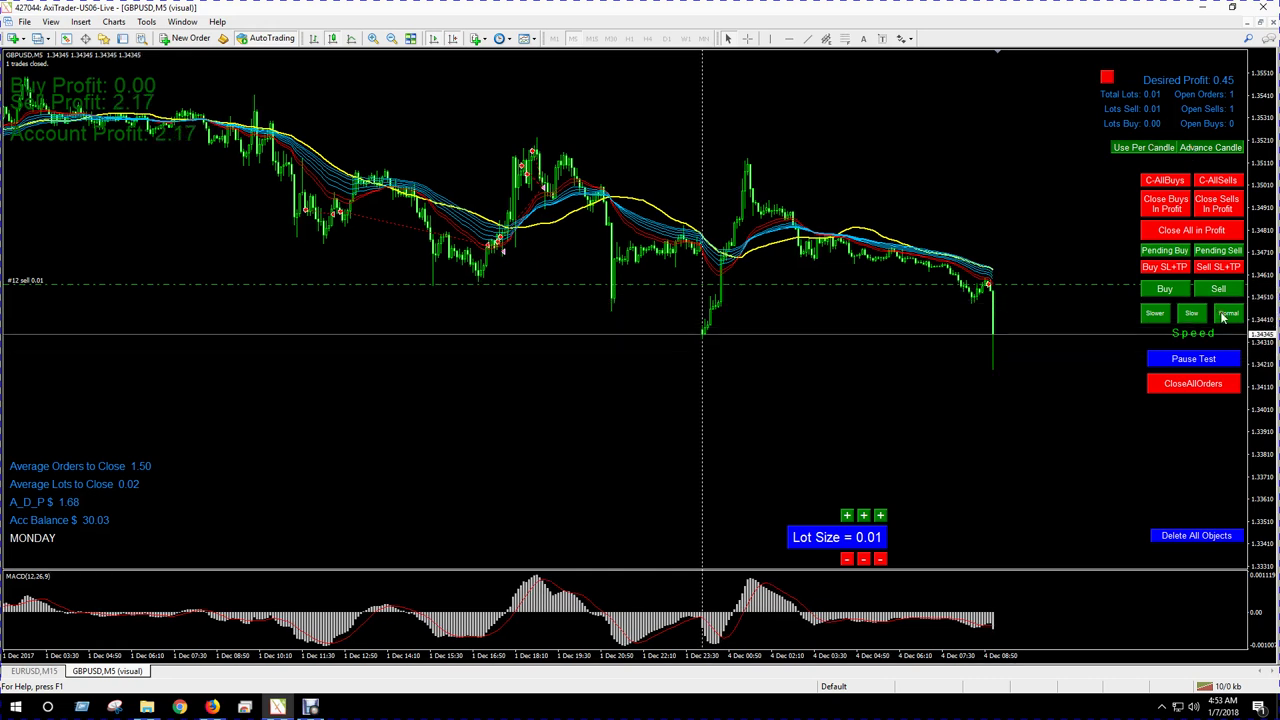
left_click(1207, 149)
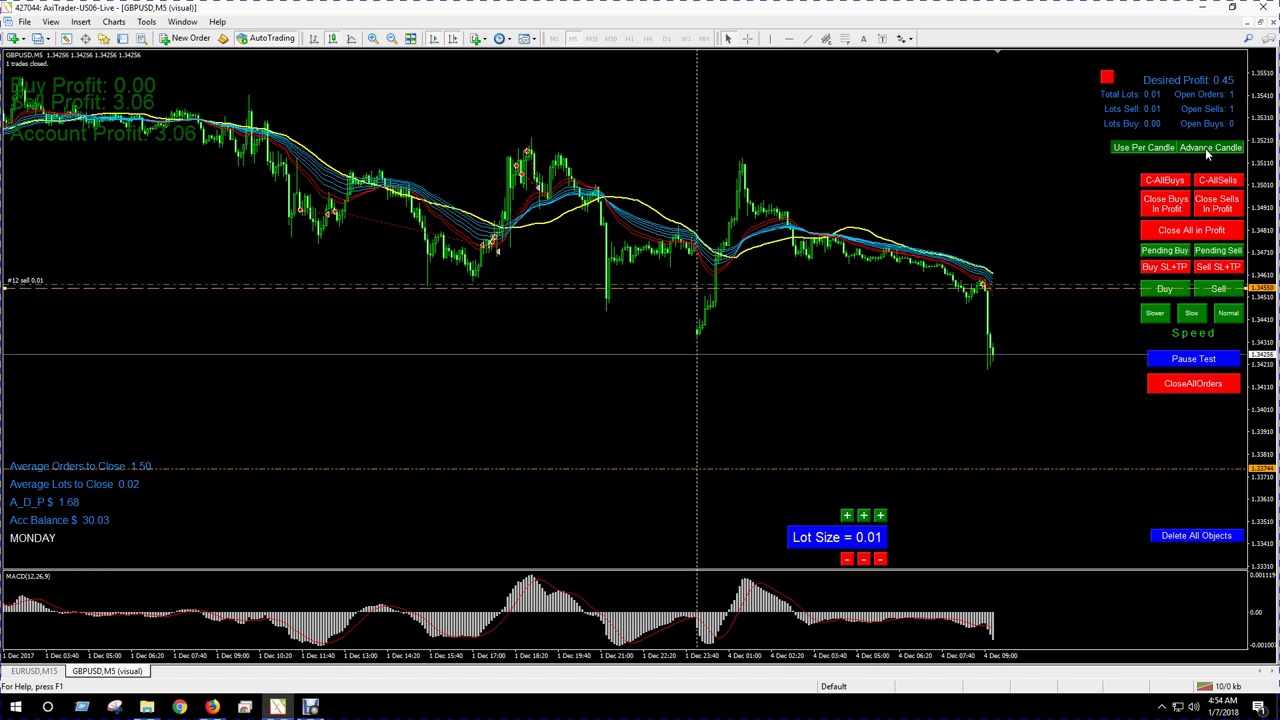
Move the sell stop-loss line to 1.34372 and the take-profit line to 1.34027 while advancing the test by candles.
left_click_drag(1037, 287, 1032, 327)
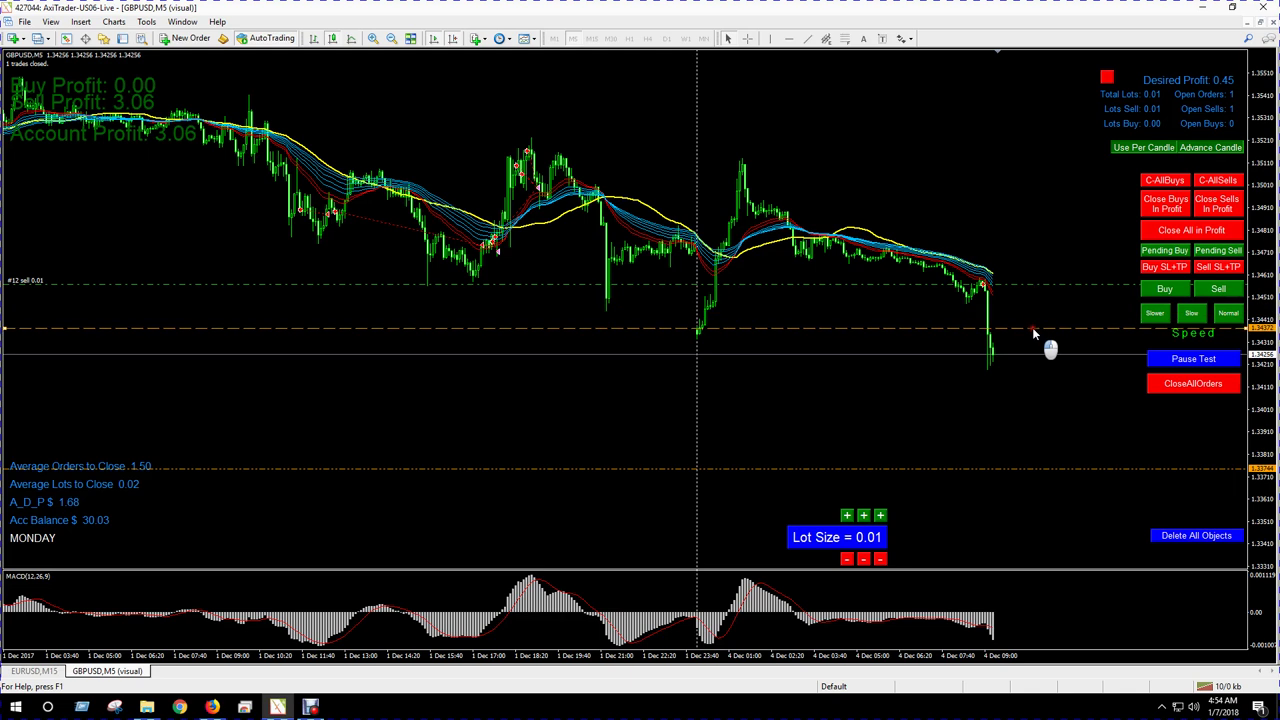
left_click(1203, 148)
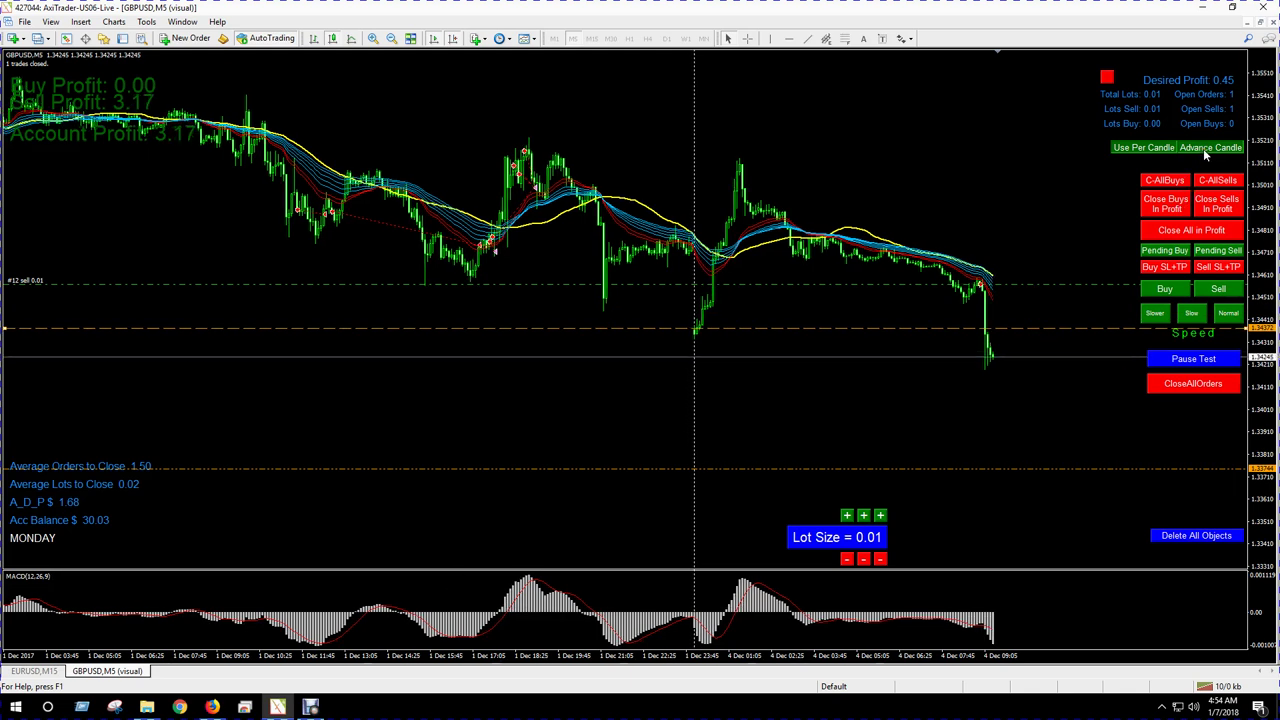
left_click(1203, 148)
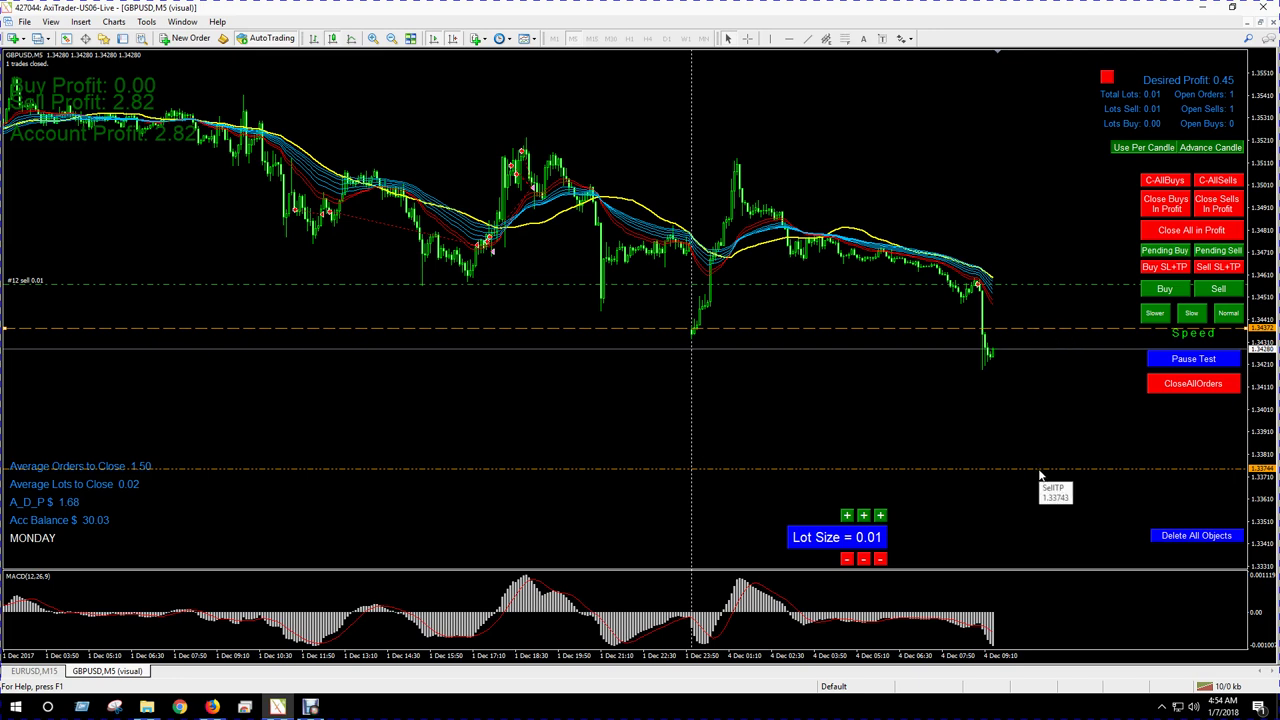
scroll(1040, 468, "up", 3)
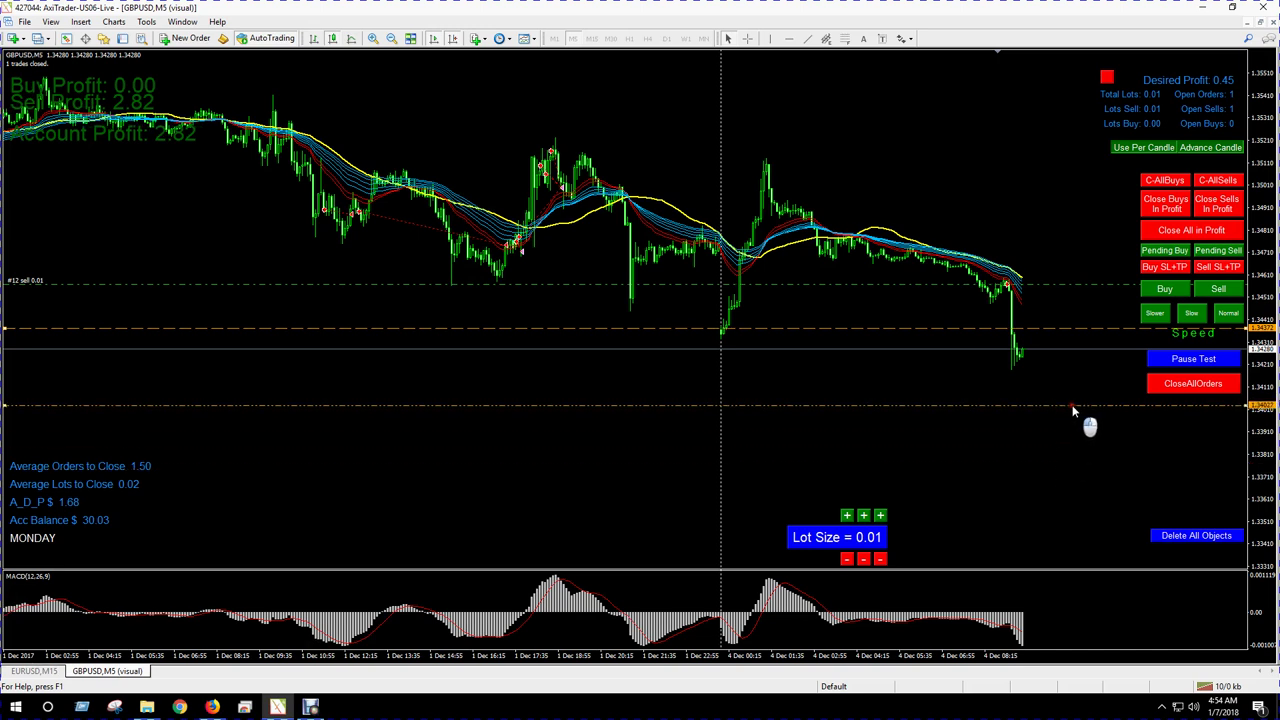
Advance the GBPUSD test candle by candle to 4 Dec 09:35.
left_click(1217, 149)
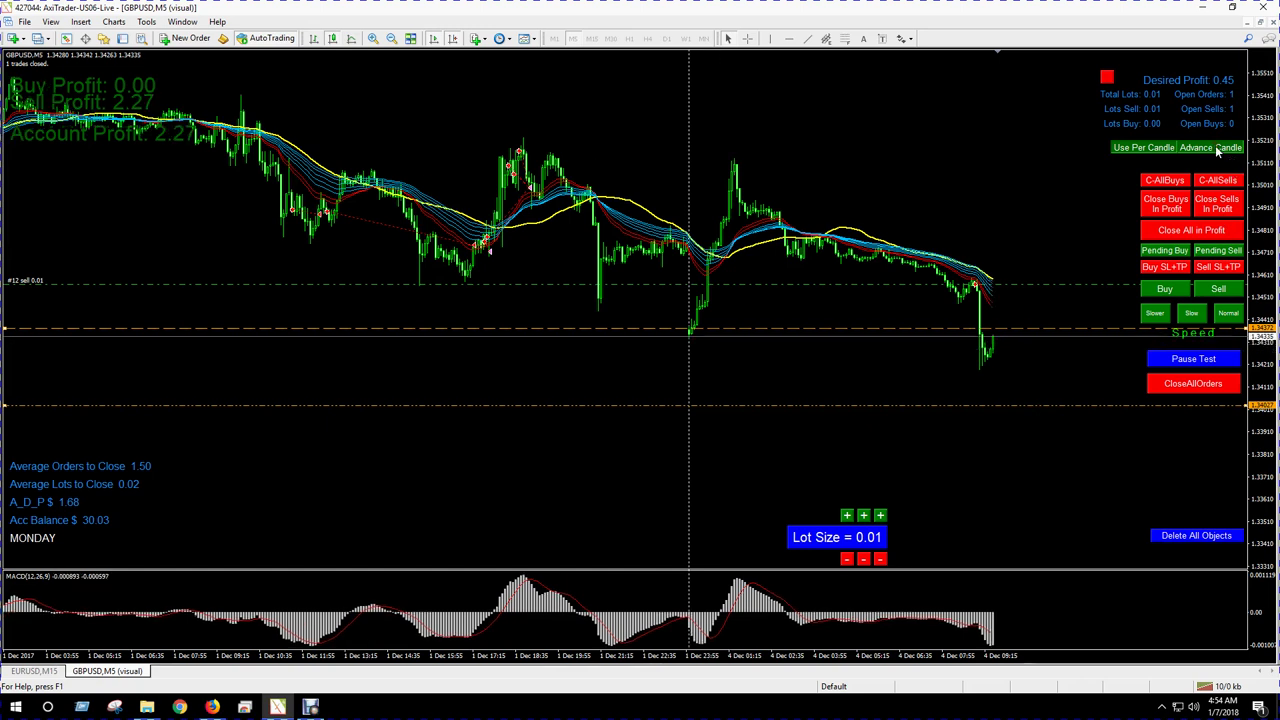
left_click(1217, 149)
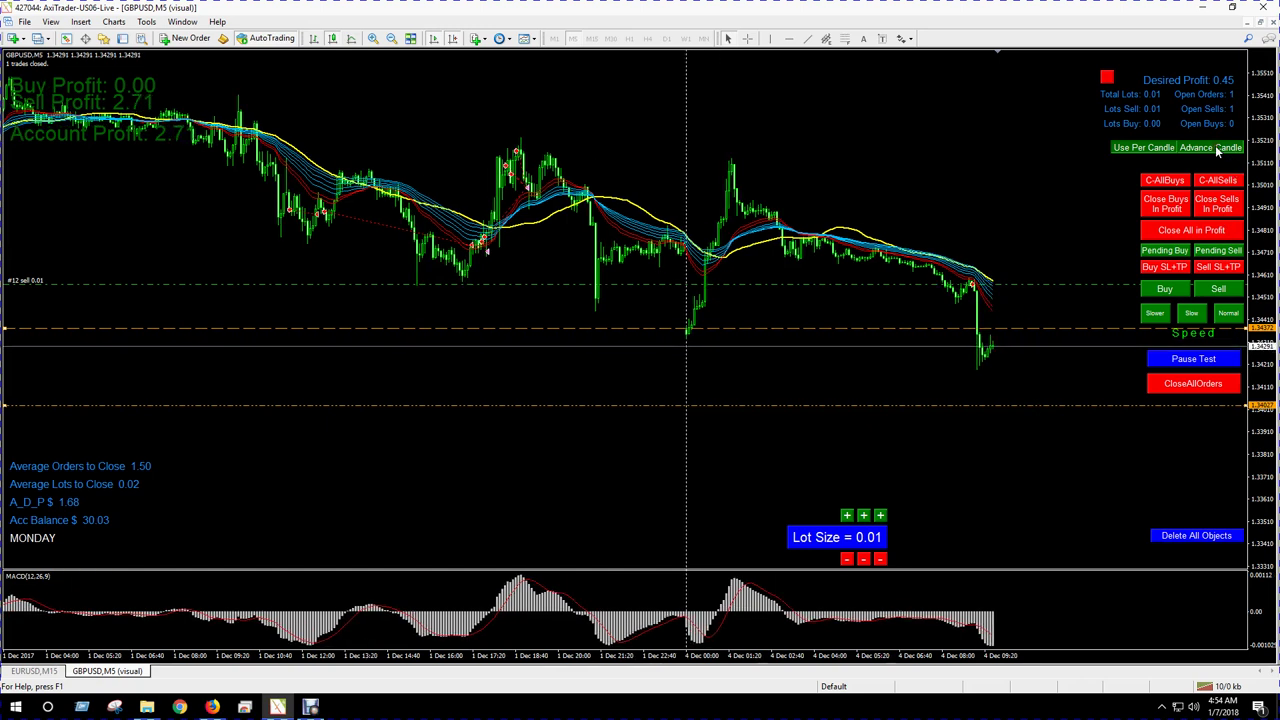
left_click(1217, 149)
left_click(1217, 149)
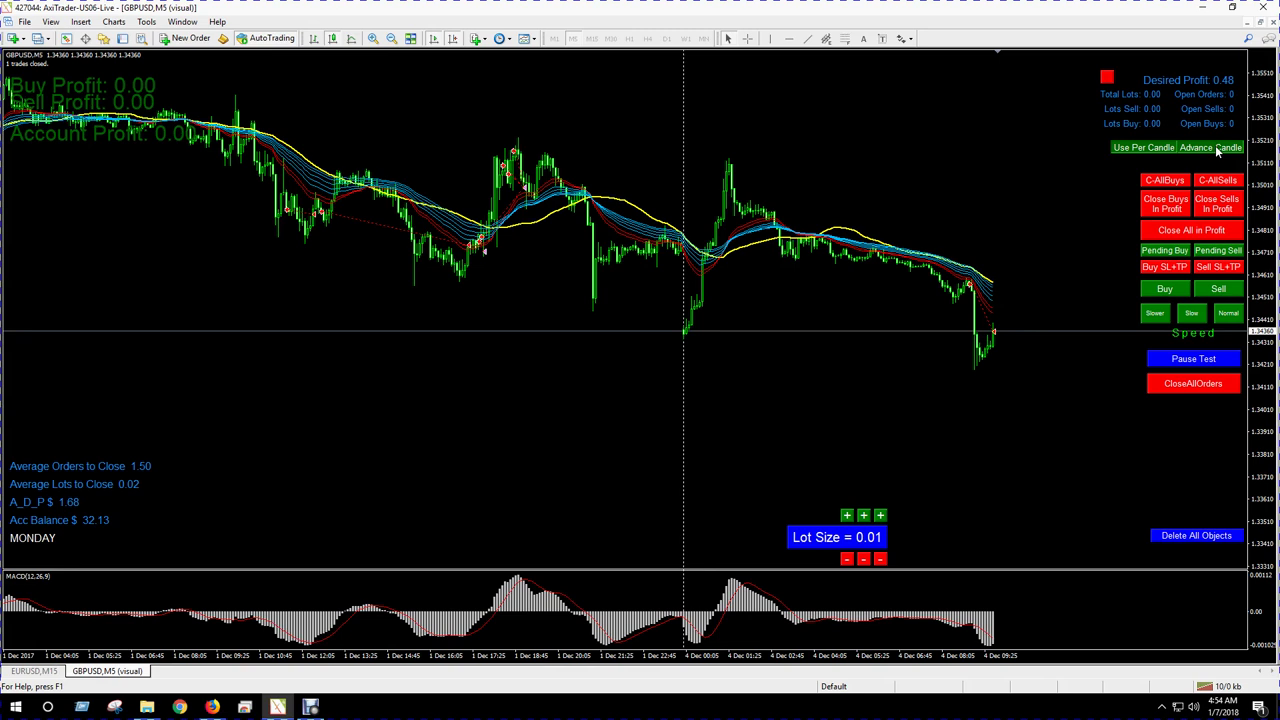
left_click(1217, 149)
left_click(1217, 149)
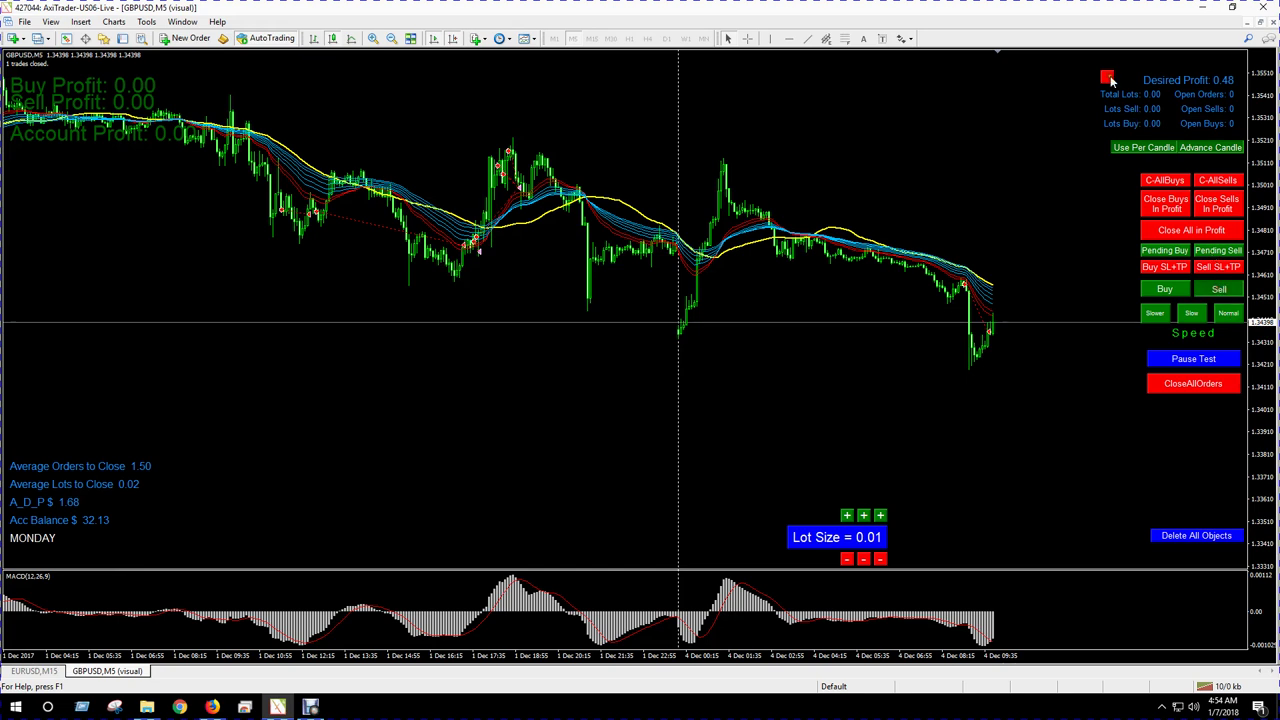
Run the test onward candle by candle with a new 0.01-lot sell trade past 4 Dec 09:55.
left_click(1203, 148)
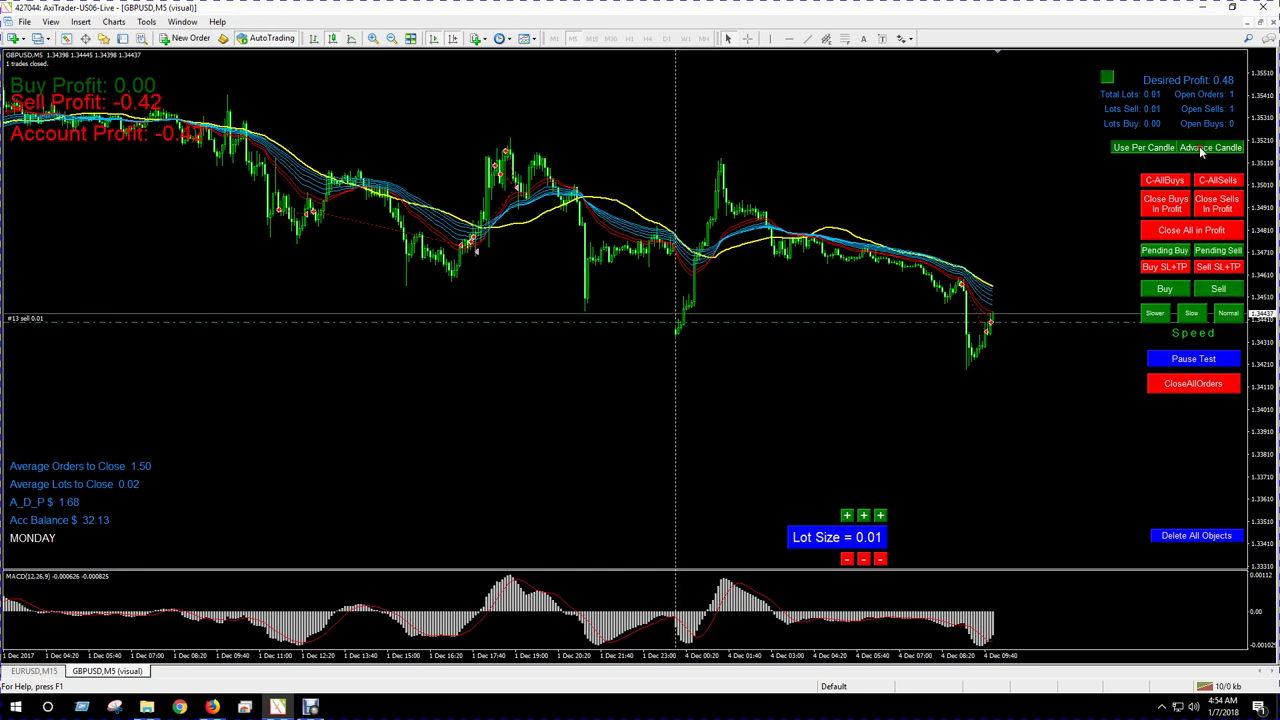
left_click(1201, 150)
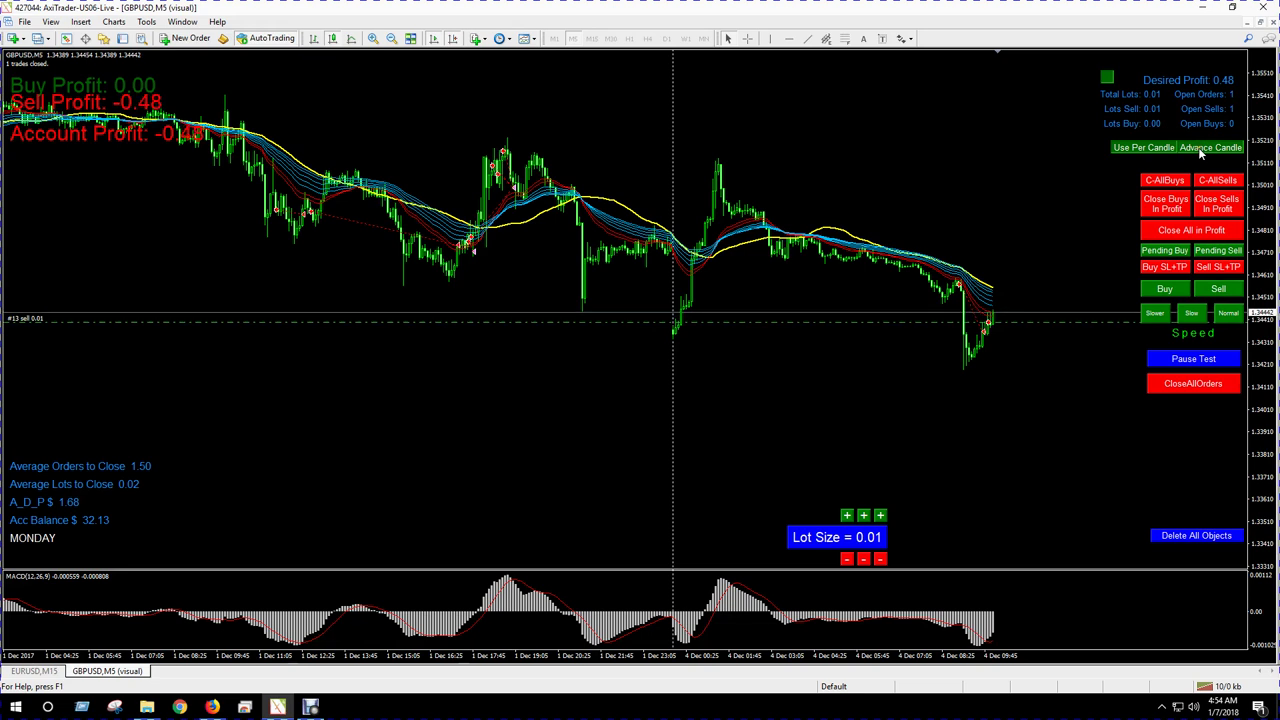
left_click(1201, 148)
left_click(1201, 148)
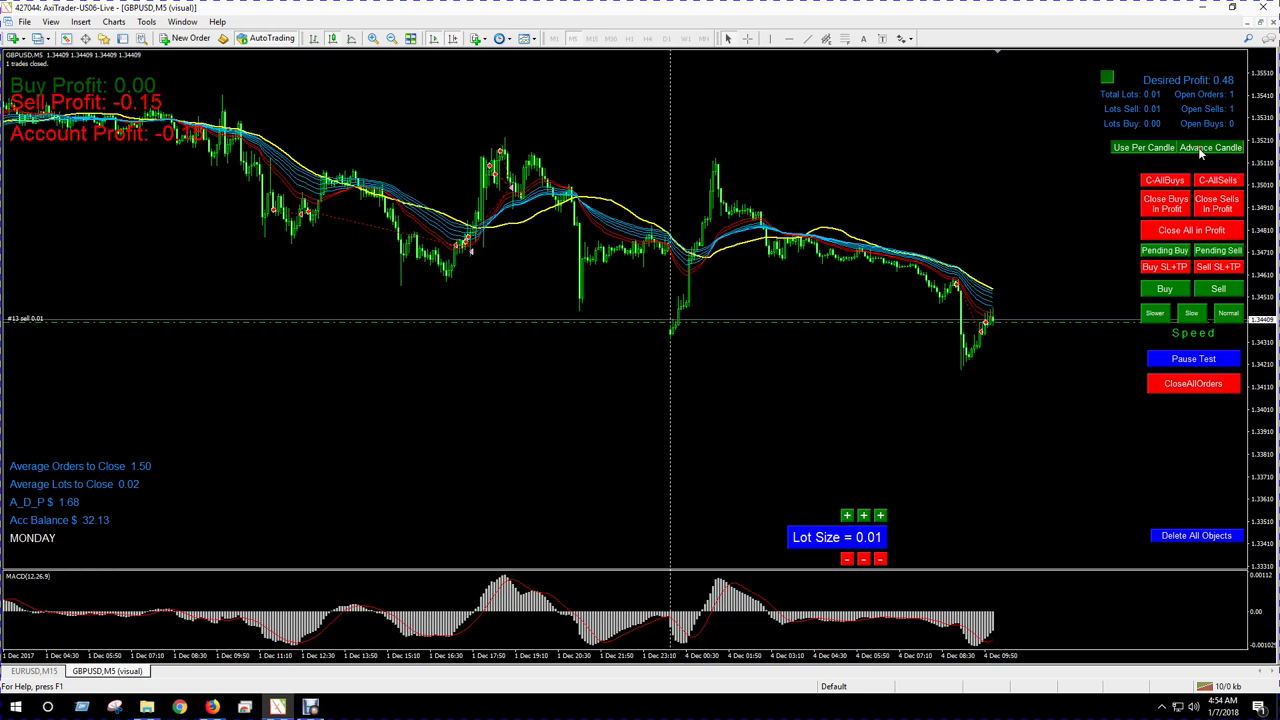
left_click(1201, 149)
left_click(1201, 150)
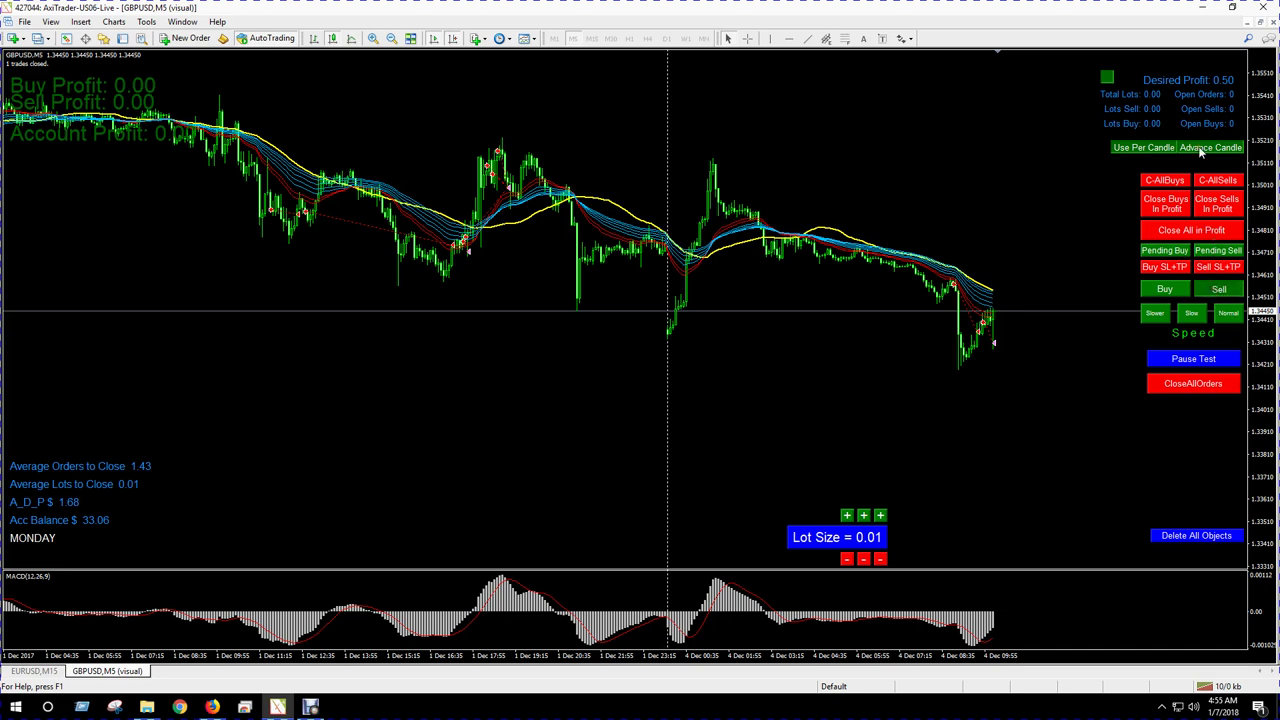
left_click(1201, 148)
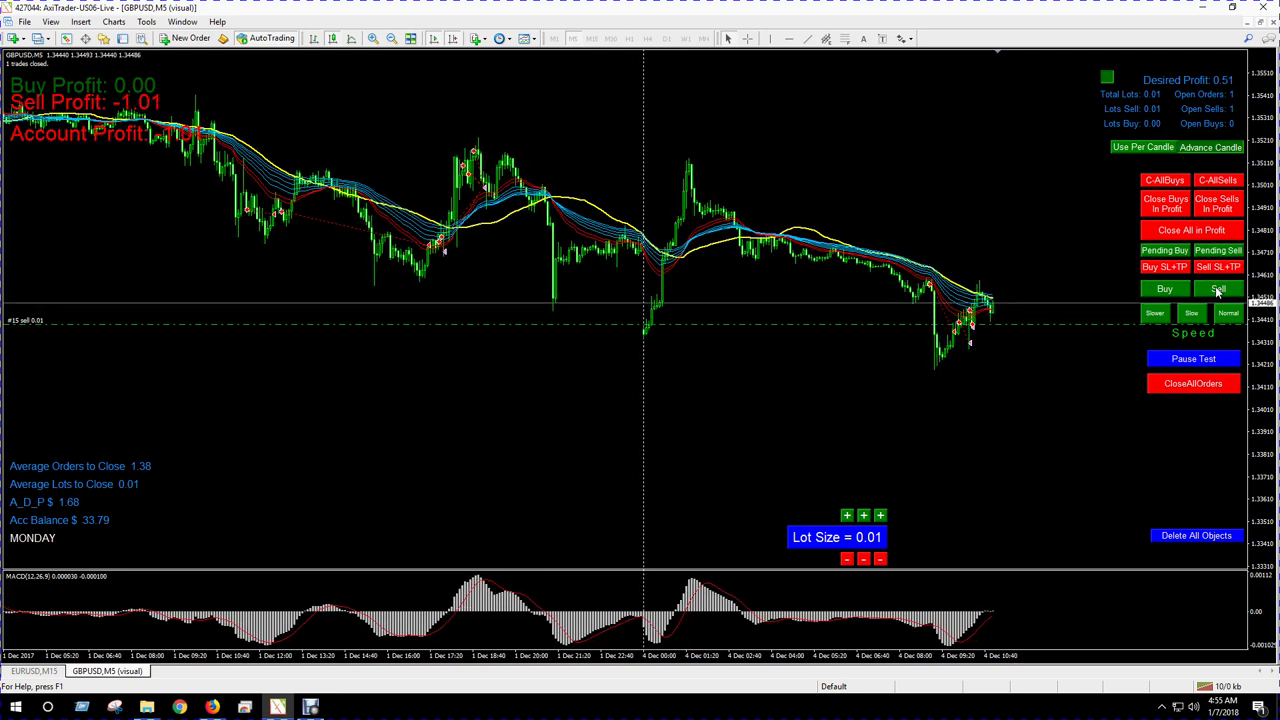
Place a series of 0.01-lot sell orders on GBPUSD while the test runs, adding more during the sharp price rise.
left_click(1218, 290)
left_click(1218, 290)
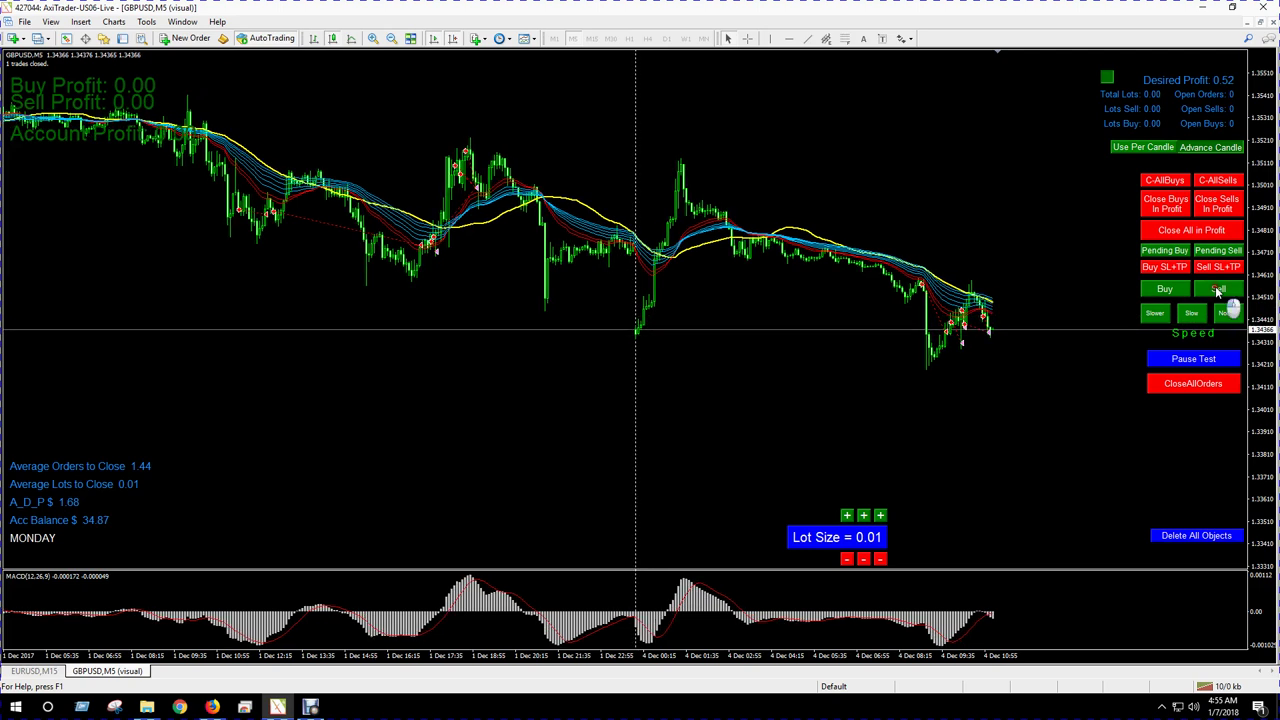
left_click(1218, 290)
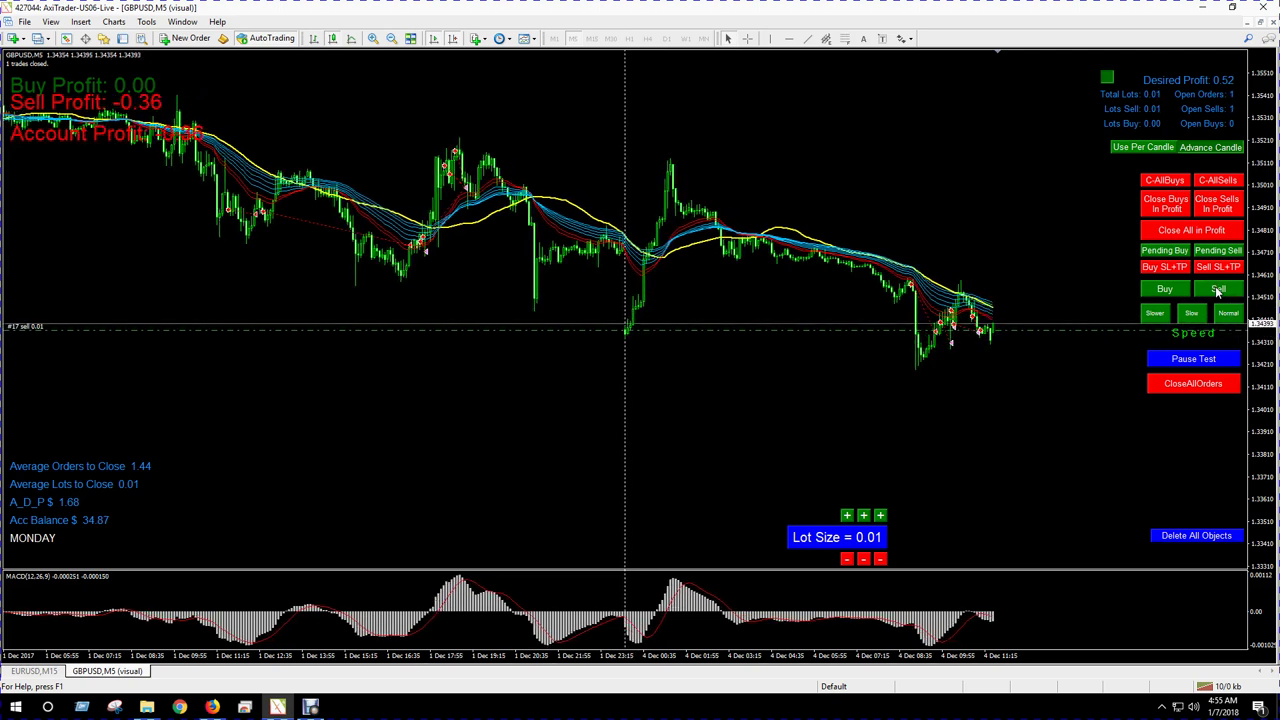
left_click(1218, 290)
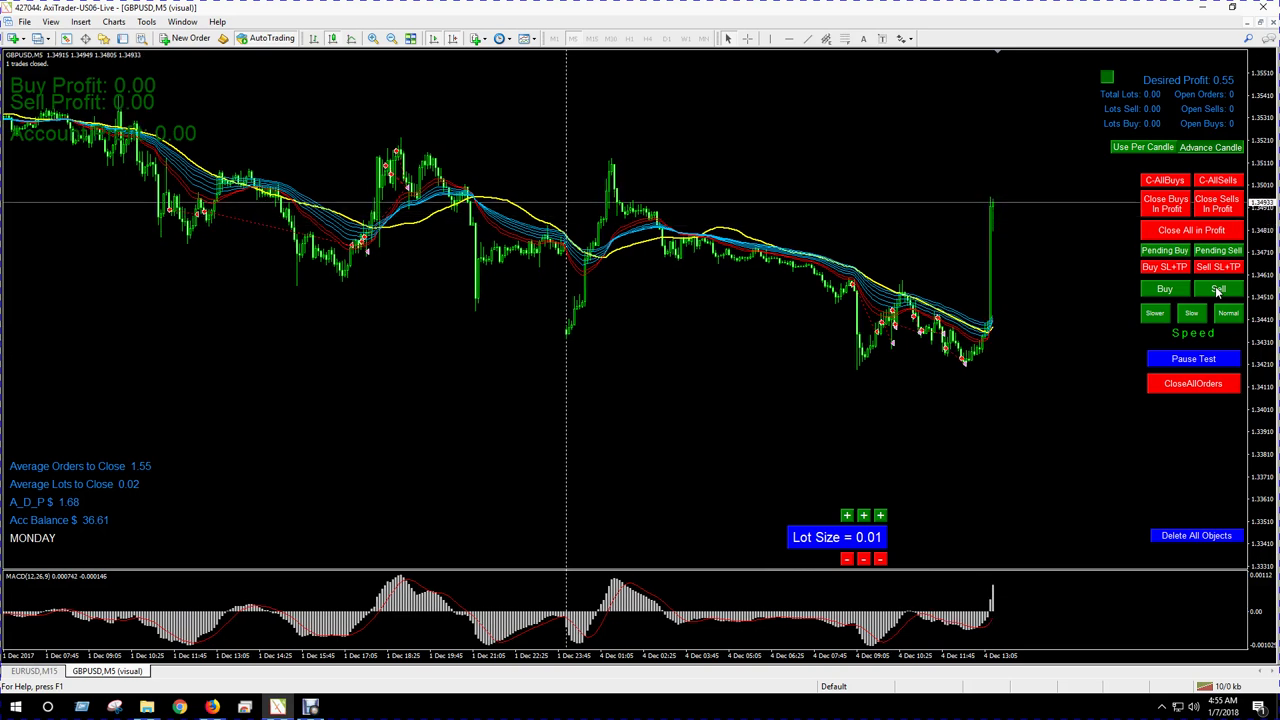
left_click(1218, 290)
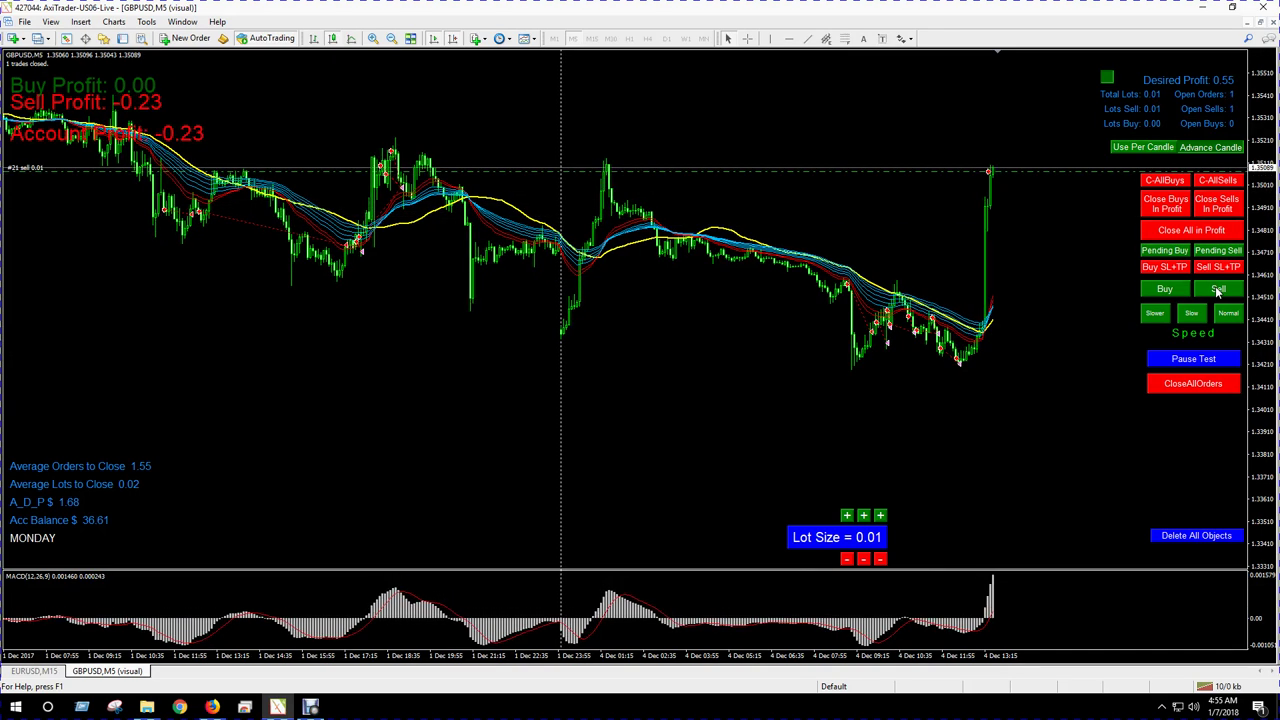
left_click(1218, 290)
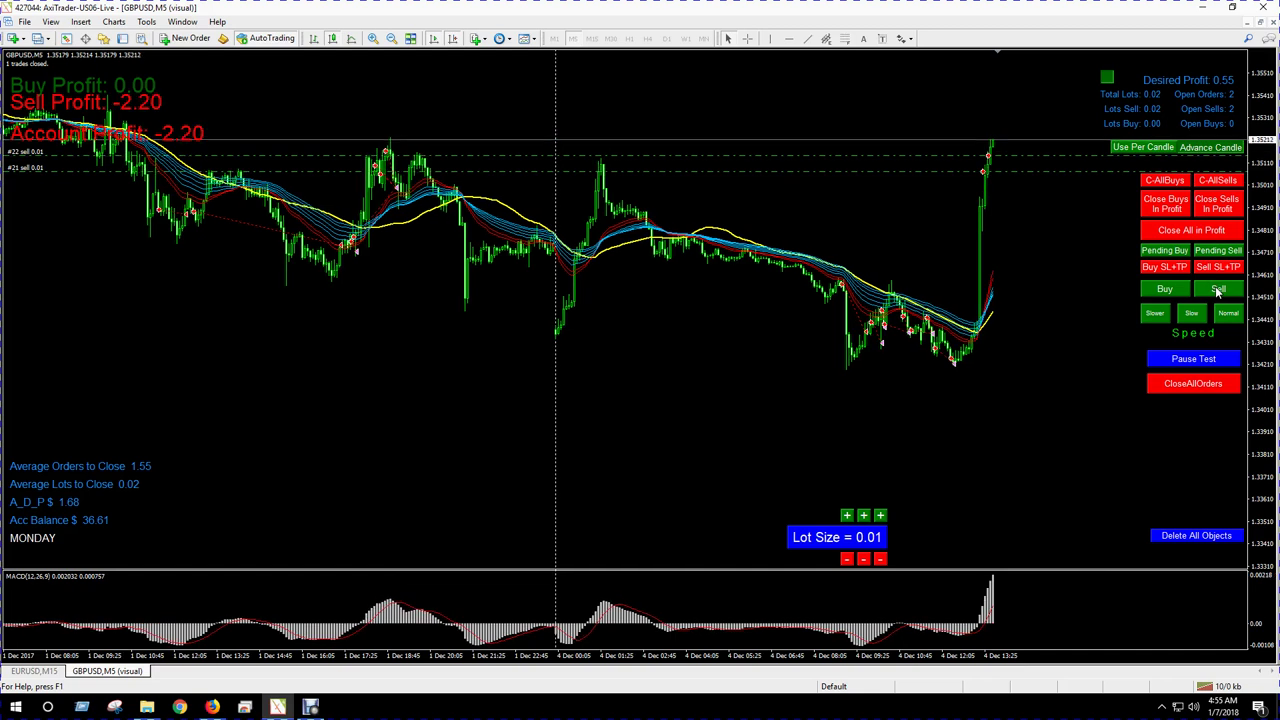
left_click(1218, 290)
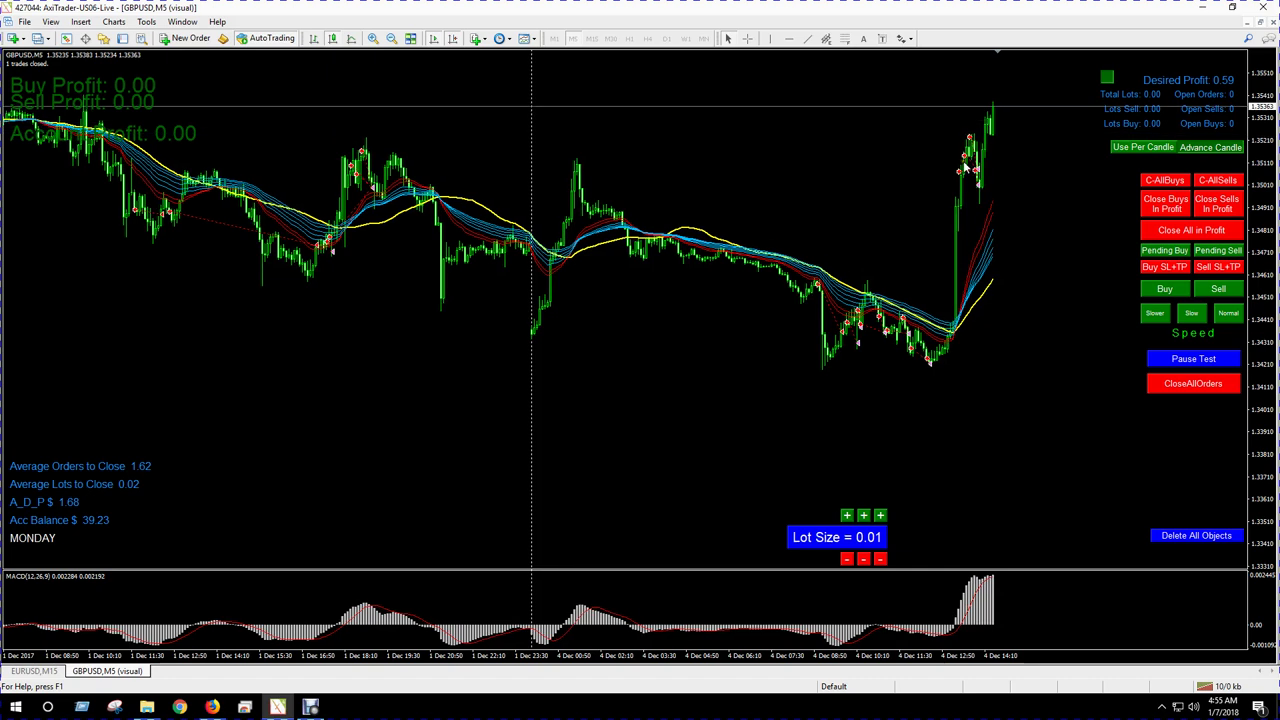
Delete all trade objects from the chart and set the lot size to 0.02.
left_click(1199, 535)
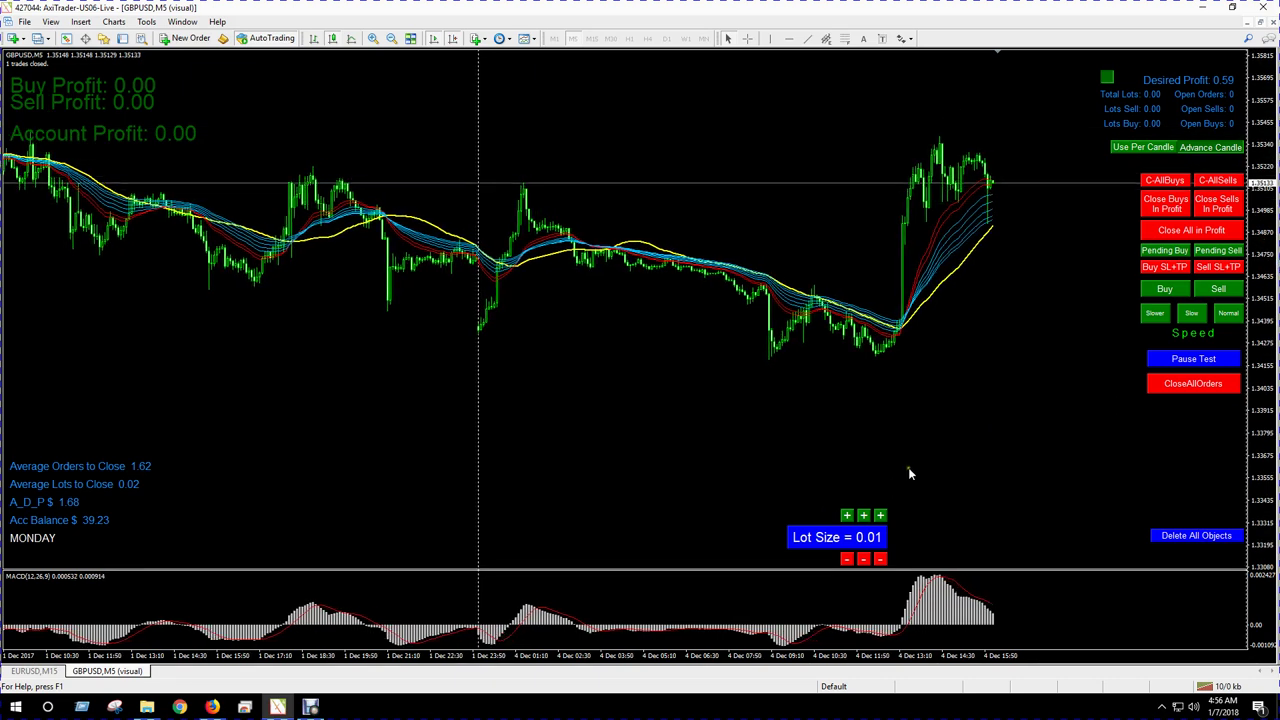
left_click(880, 516)
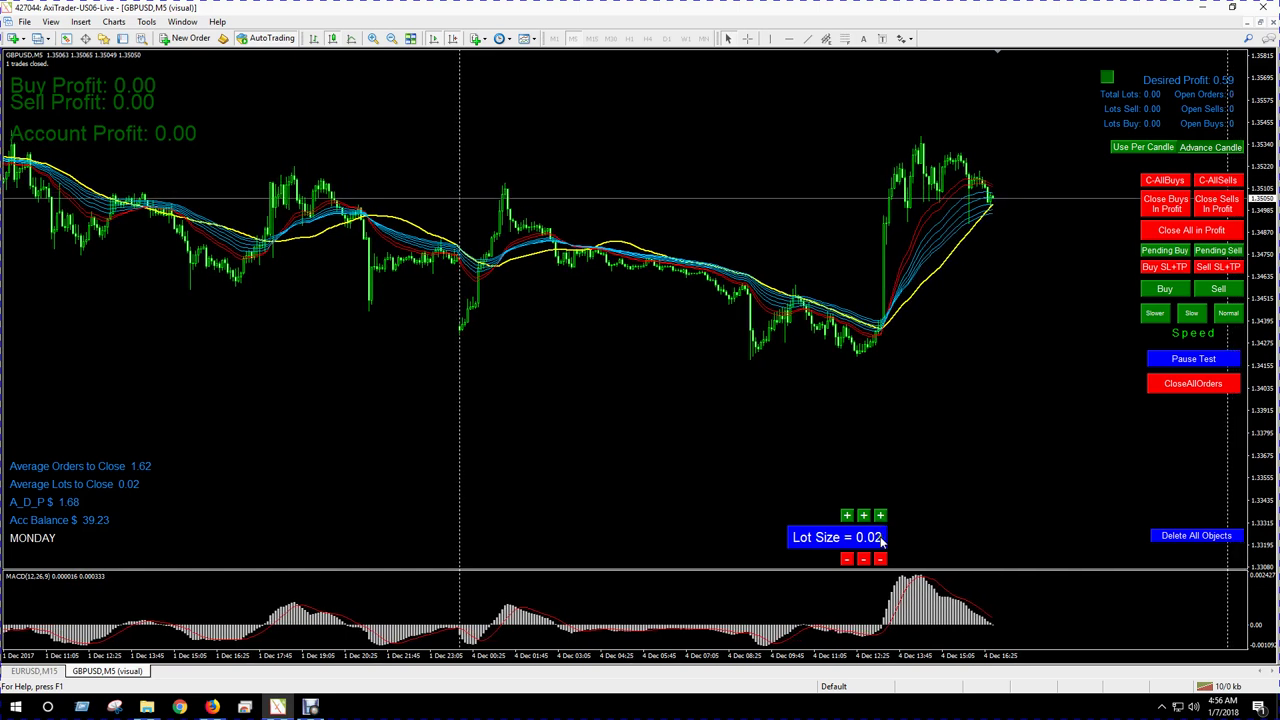
left_click(866, 516)
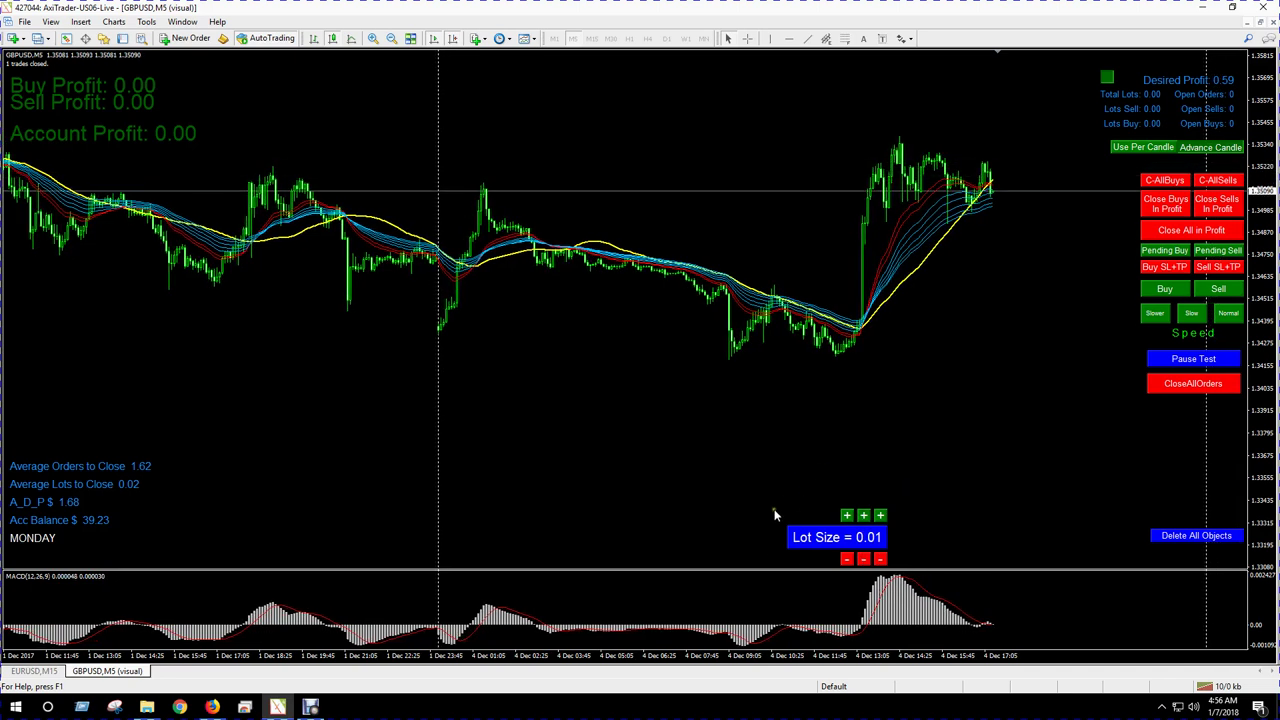
left_click(880, 515)
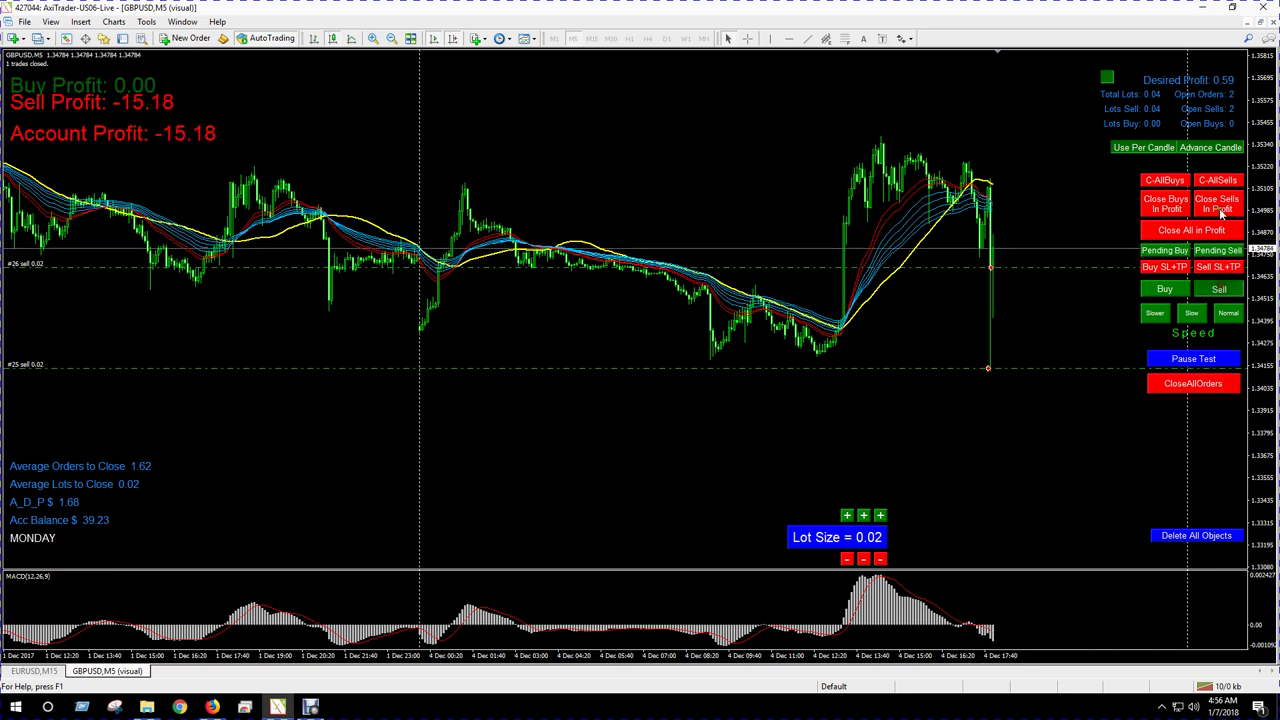
Advance the test and clear all trade objects from the GBPUSD chart again.
left_click(1220, 148)
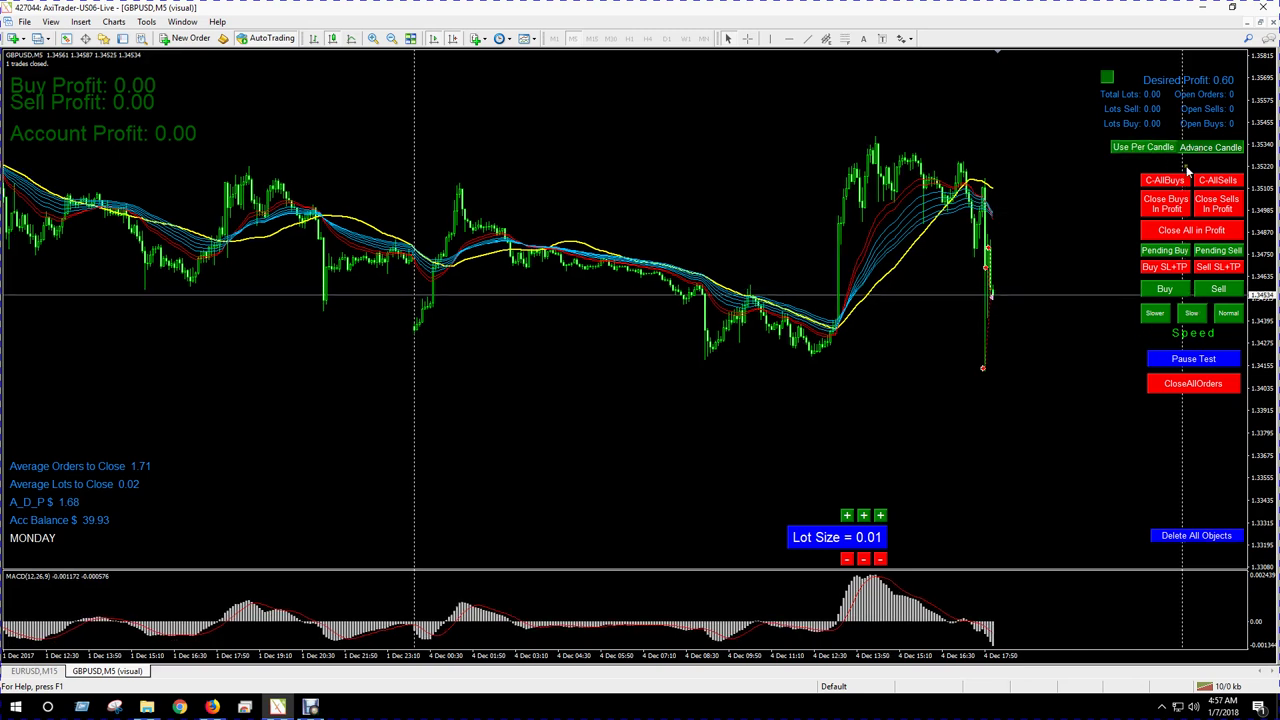
left_click(1196, 535)
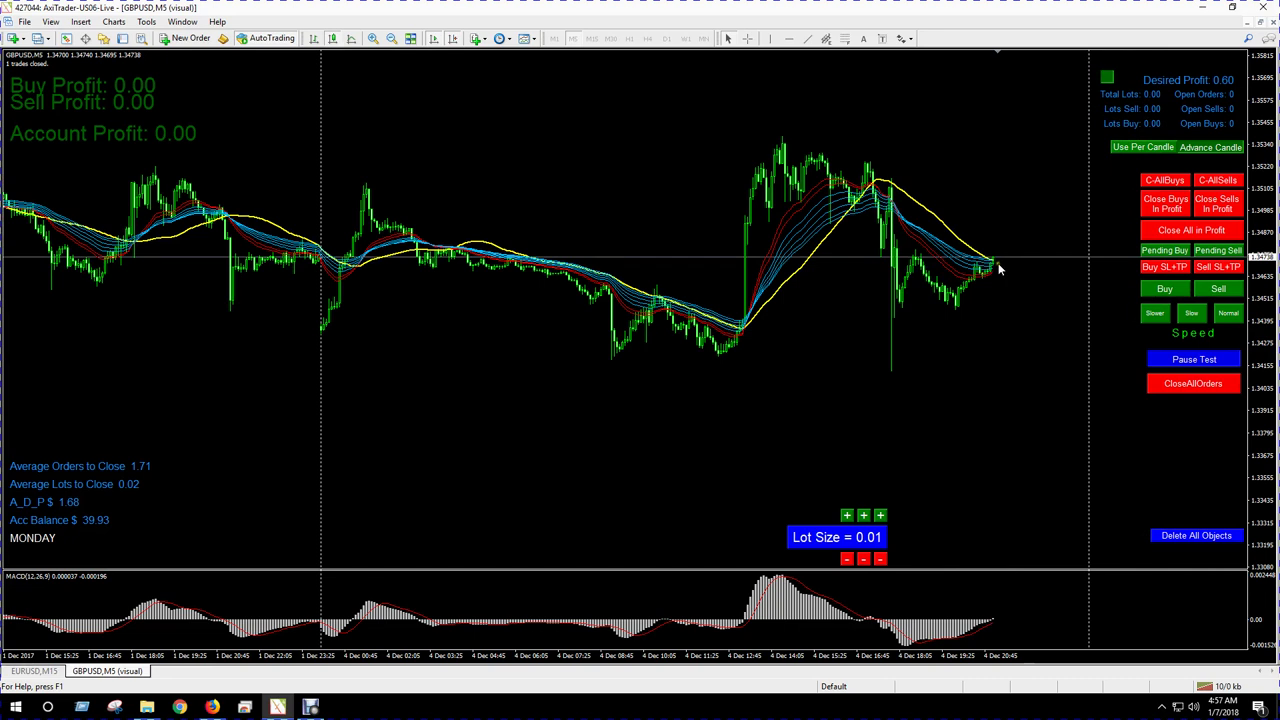
mouse_move(992, 265)
key("s")
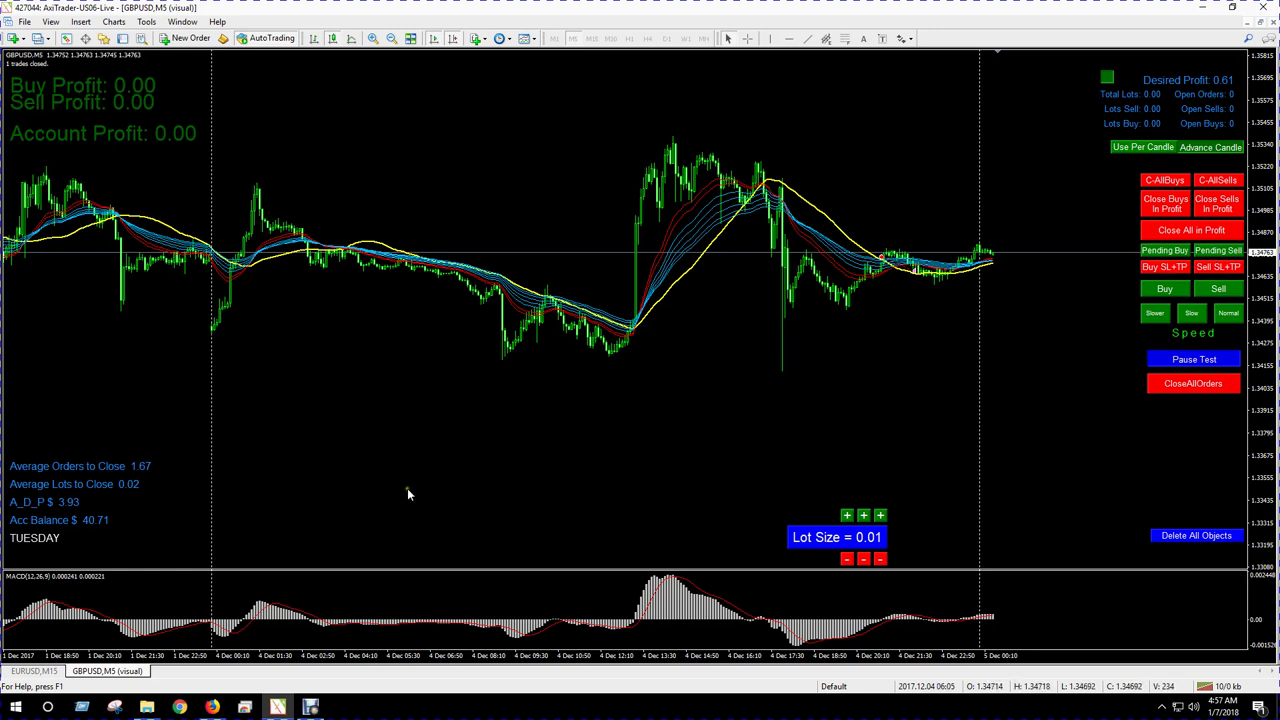
left_click(311, 706)
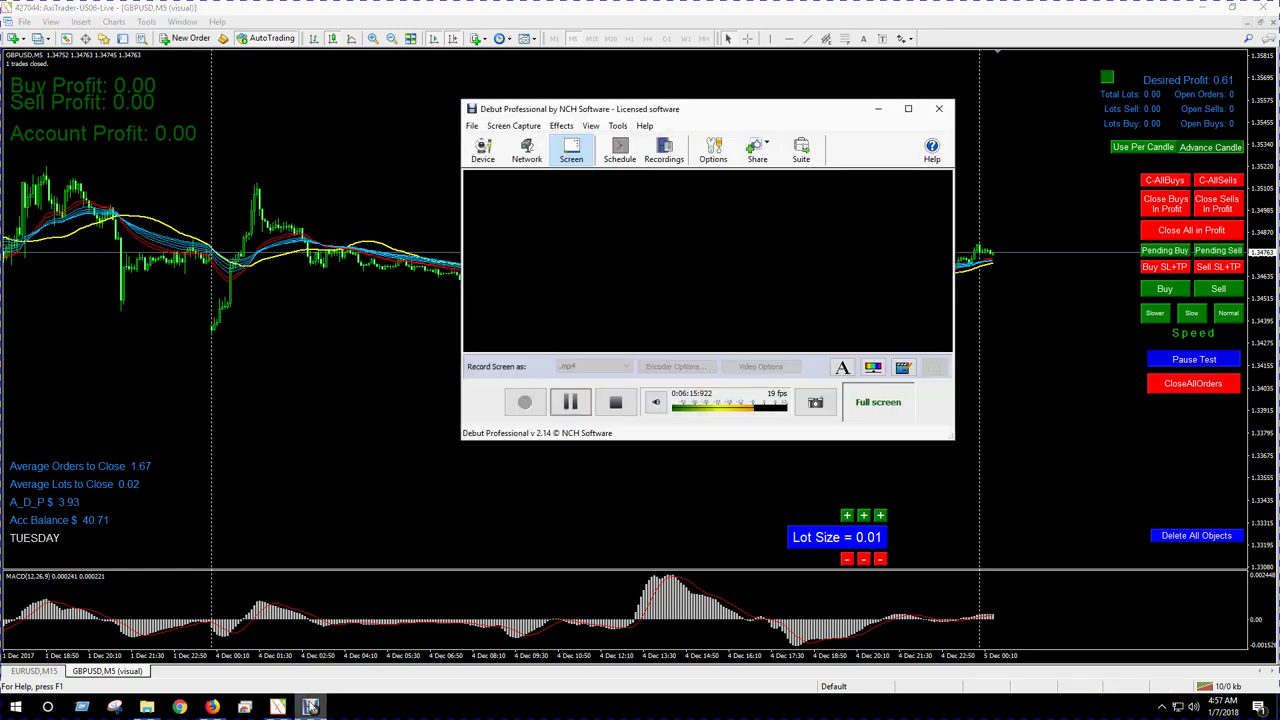